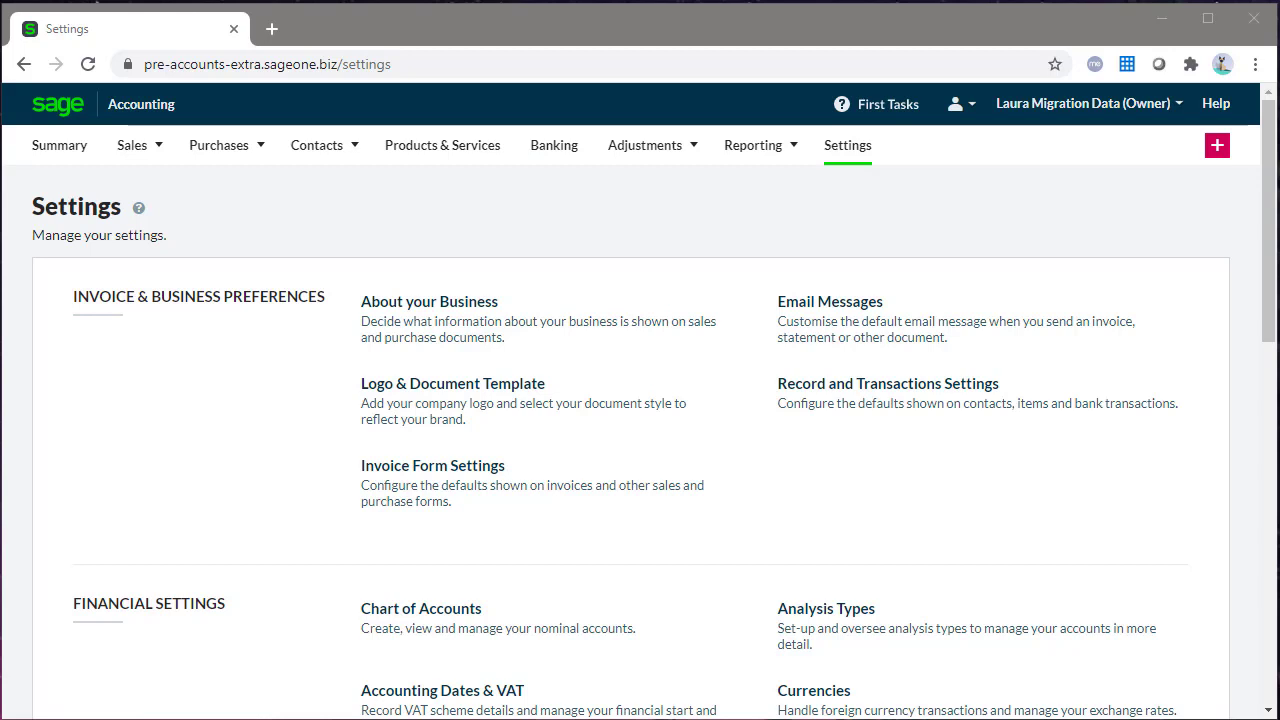
Open the Accounting Dates & VAT settings and check the Making Tax Digital authentication with HMRC
left_click(960, 13)
left_click(405, 705)
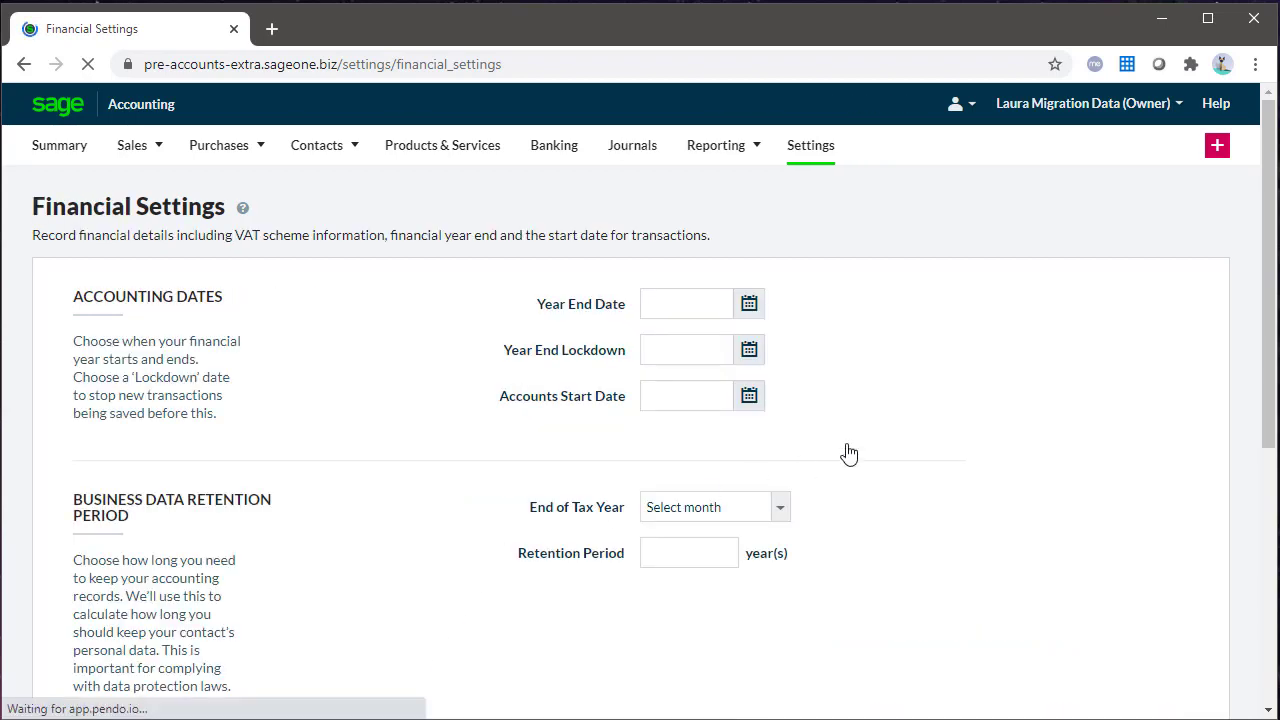
scroll(940, 424, "down", 8)
scroll(940, 424, "down", 1)
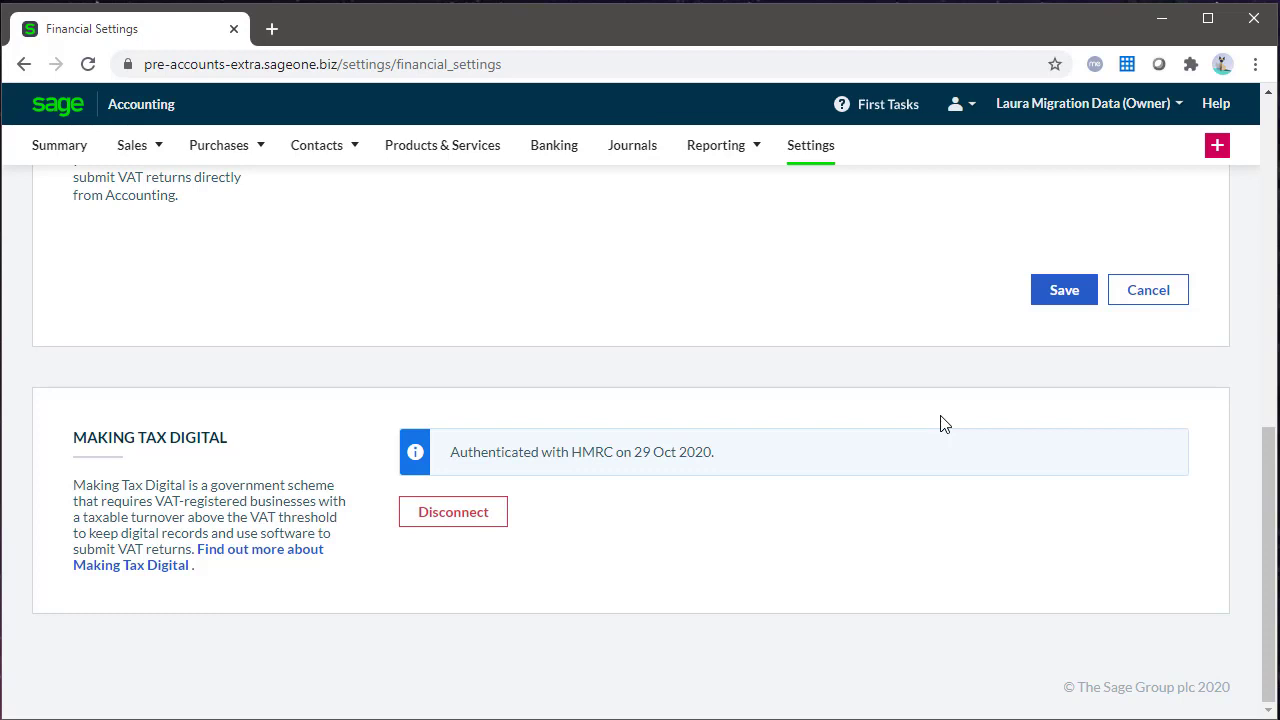
Create a new VAT return from the VAT Return List, review the previous unreconciled transactions and calculate the return's figures
mouse_move(692, 138)
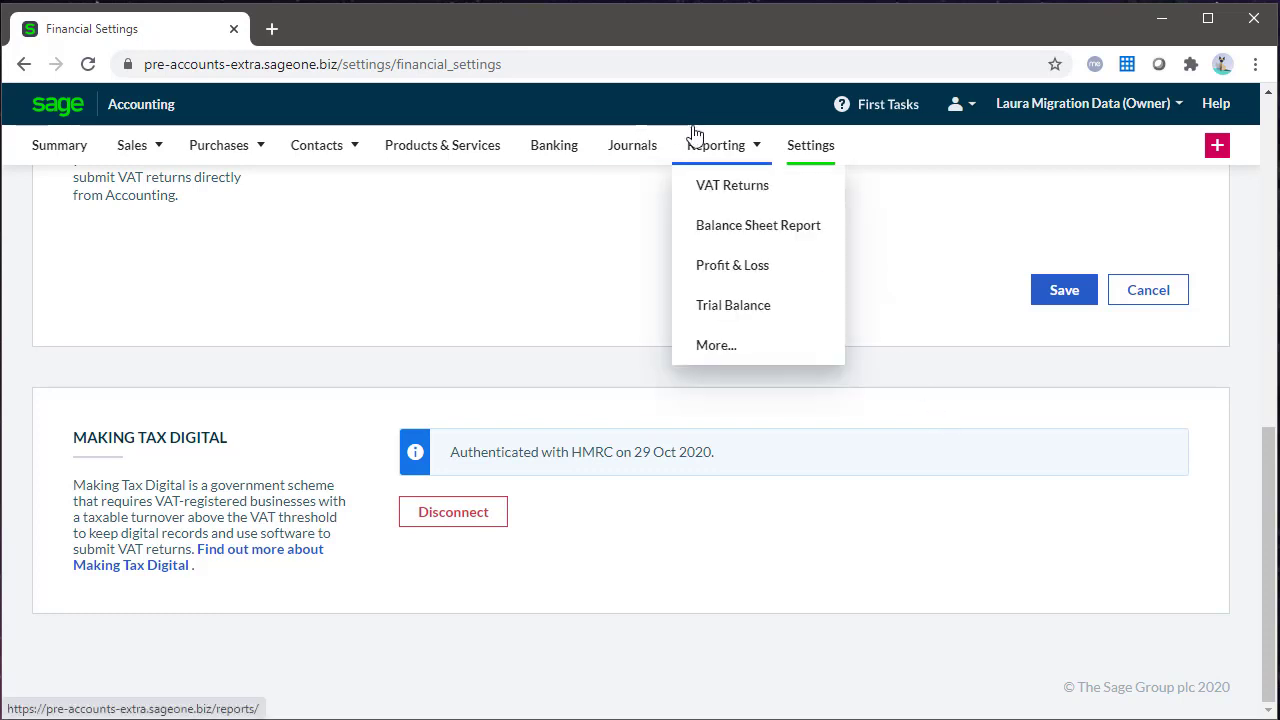
left_click(736, 190)
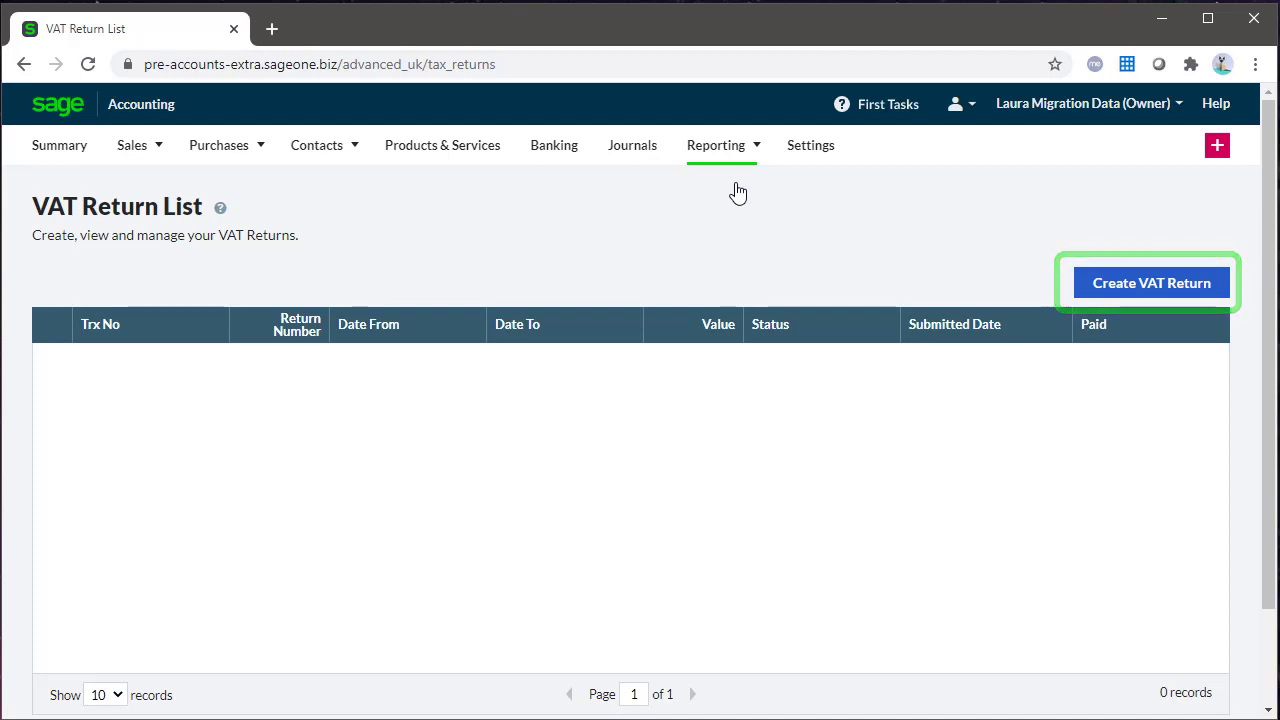
left_click(1188, 286)
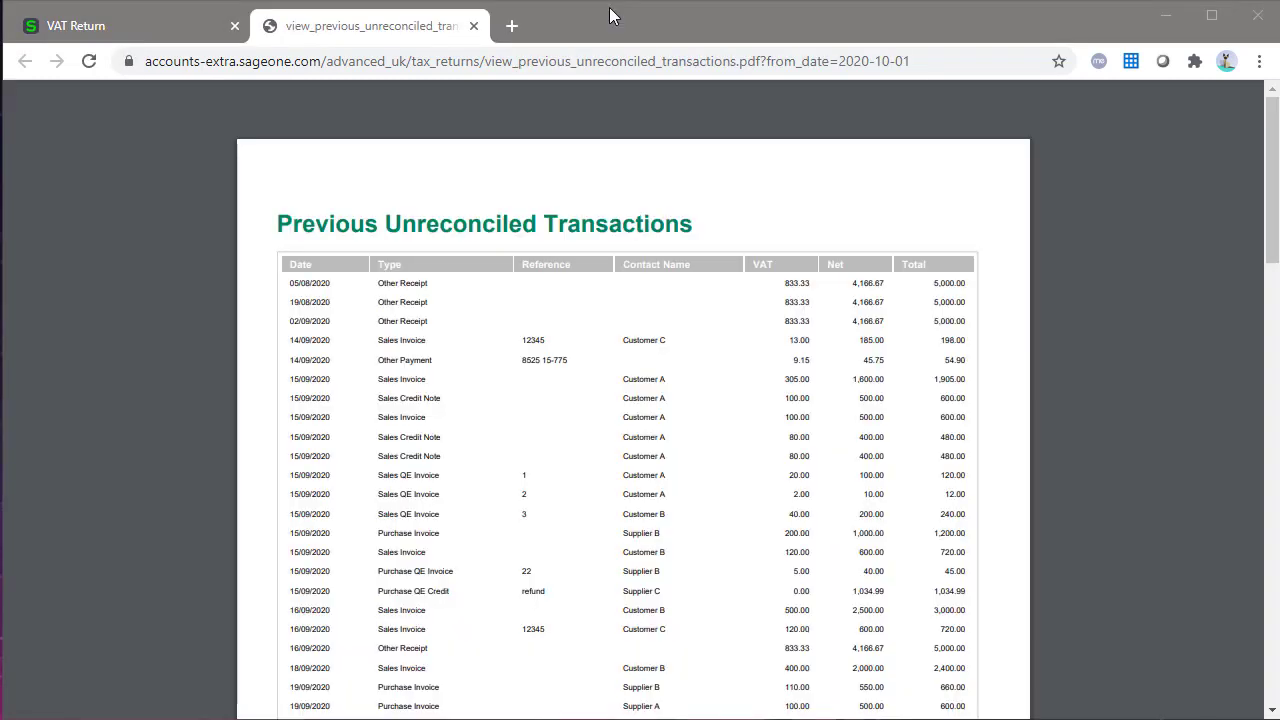
left_click_drag(1268, 182, 1262, 448)
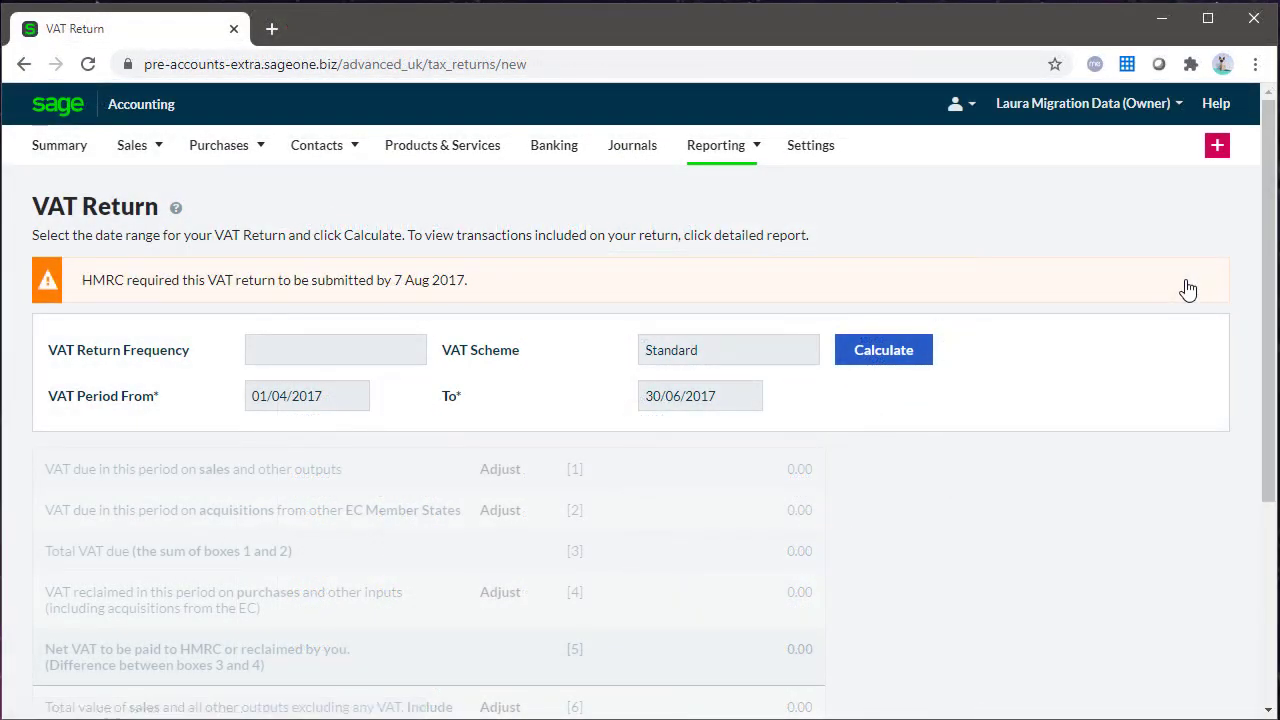
left_click(903, 358)
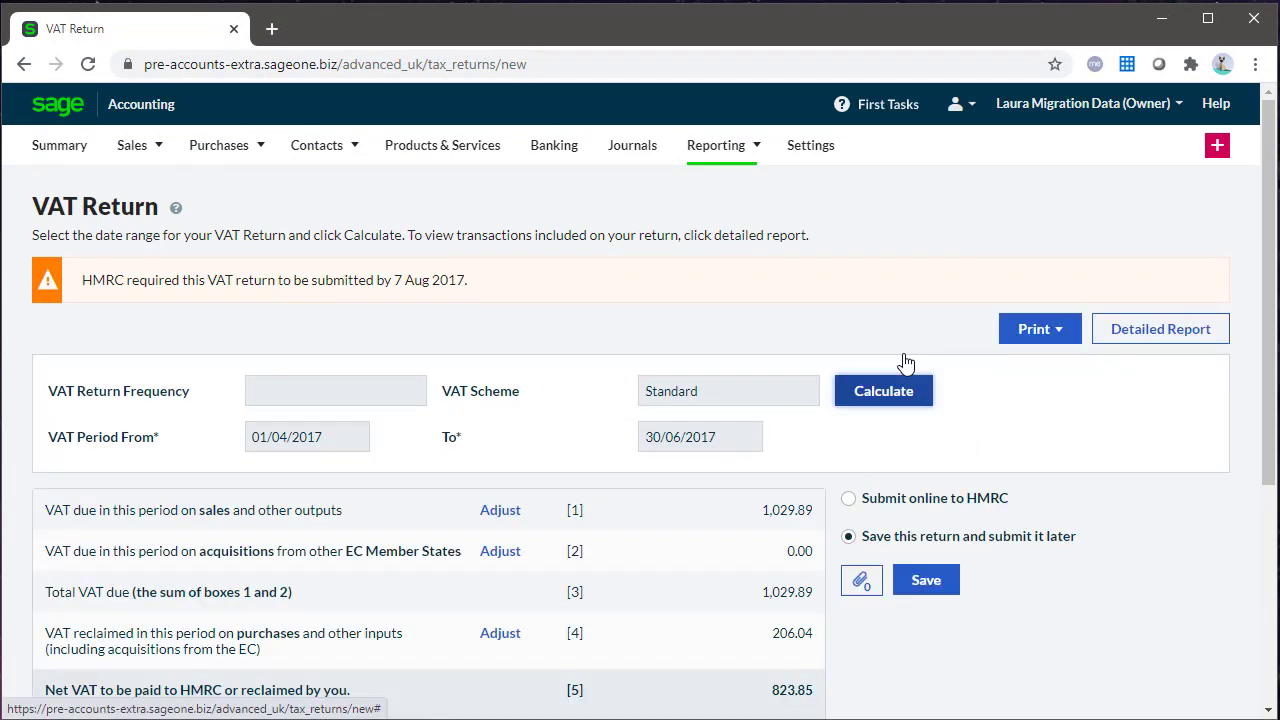
Generate the detailed VAT report as a PDF and view it, returning to the VAT return
left_click_drag(1268, 264, 1265, 342)
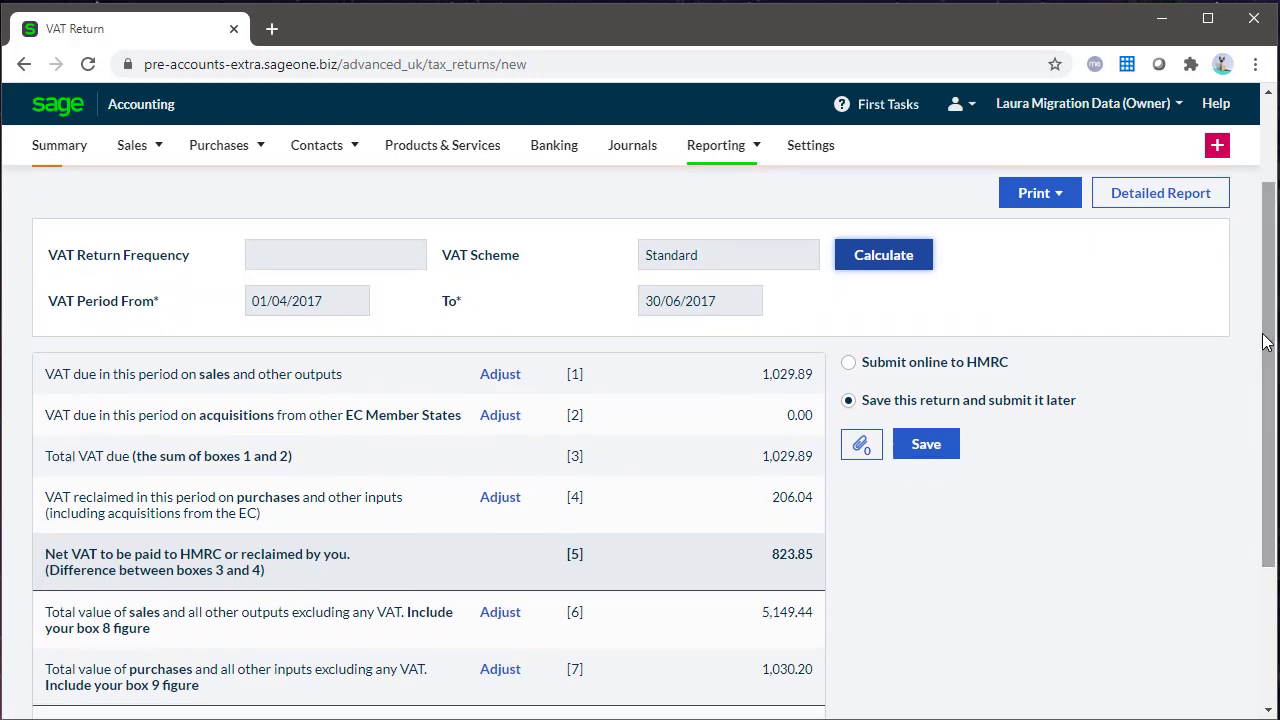
left_click(1176, 203)
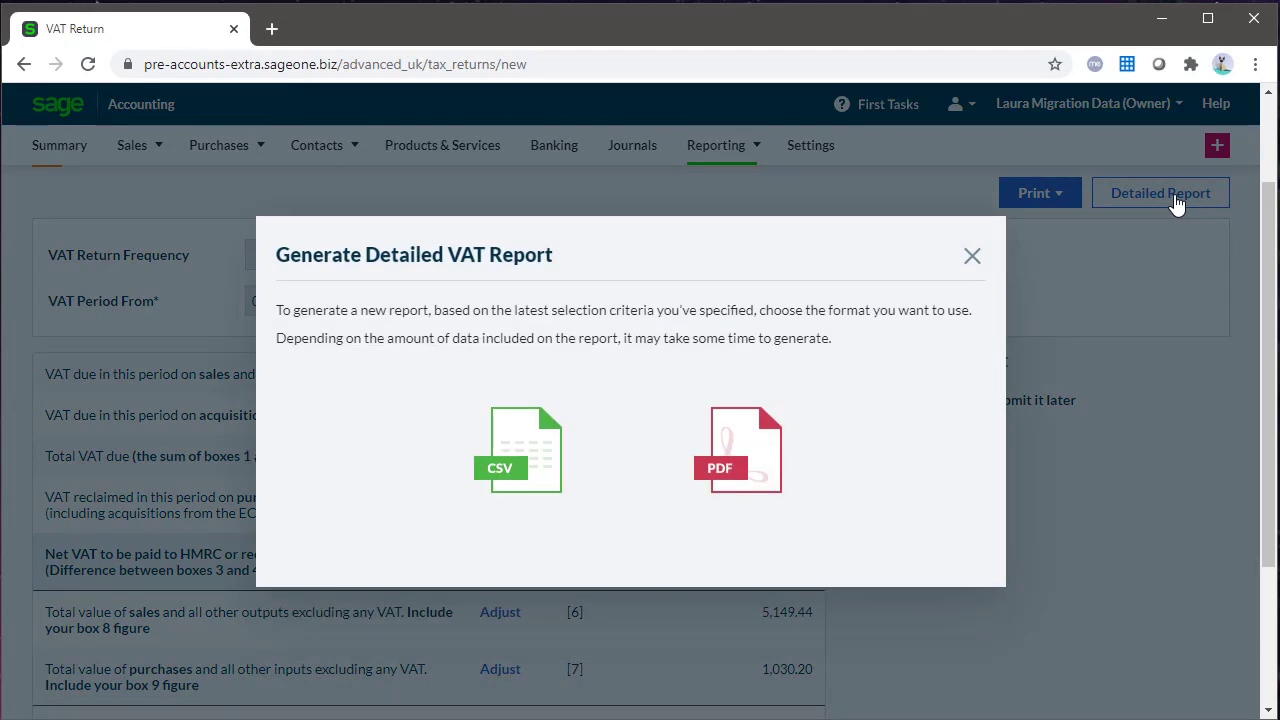
left_click(750, 462)
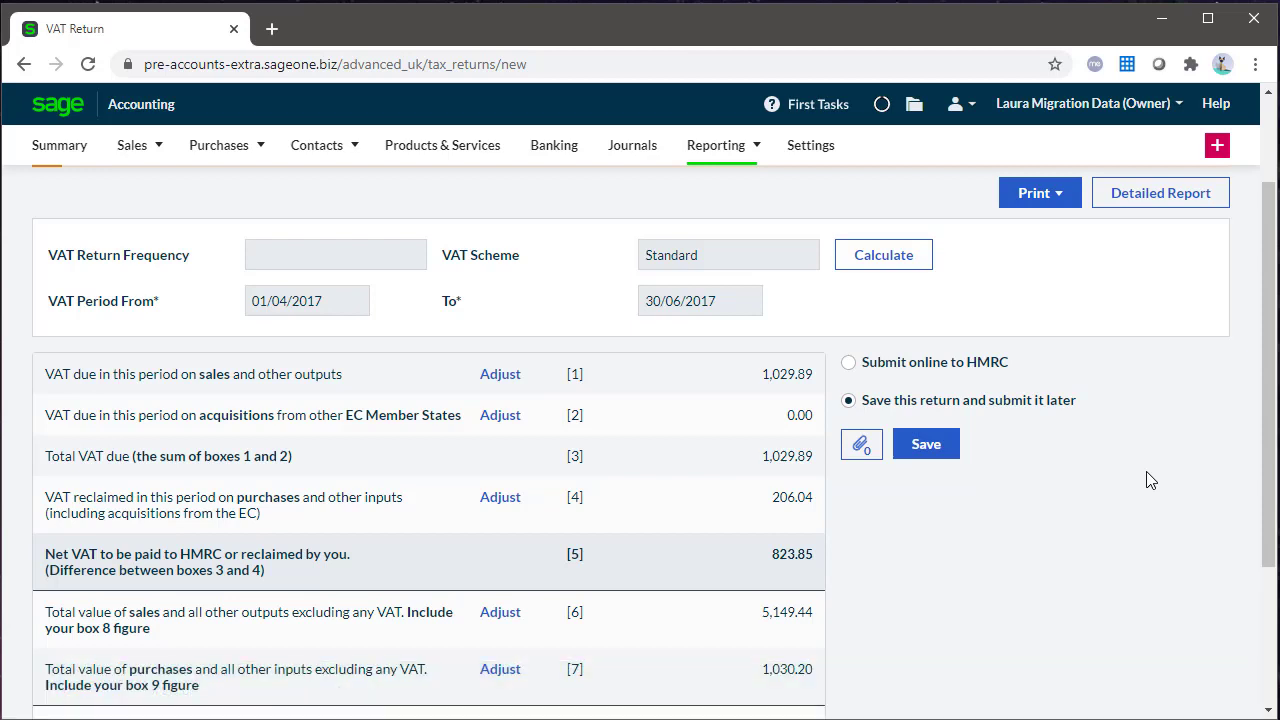
left_click(906, 104)
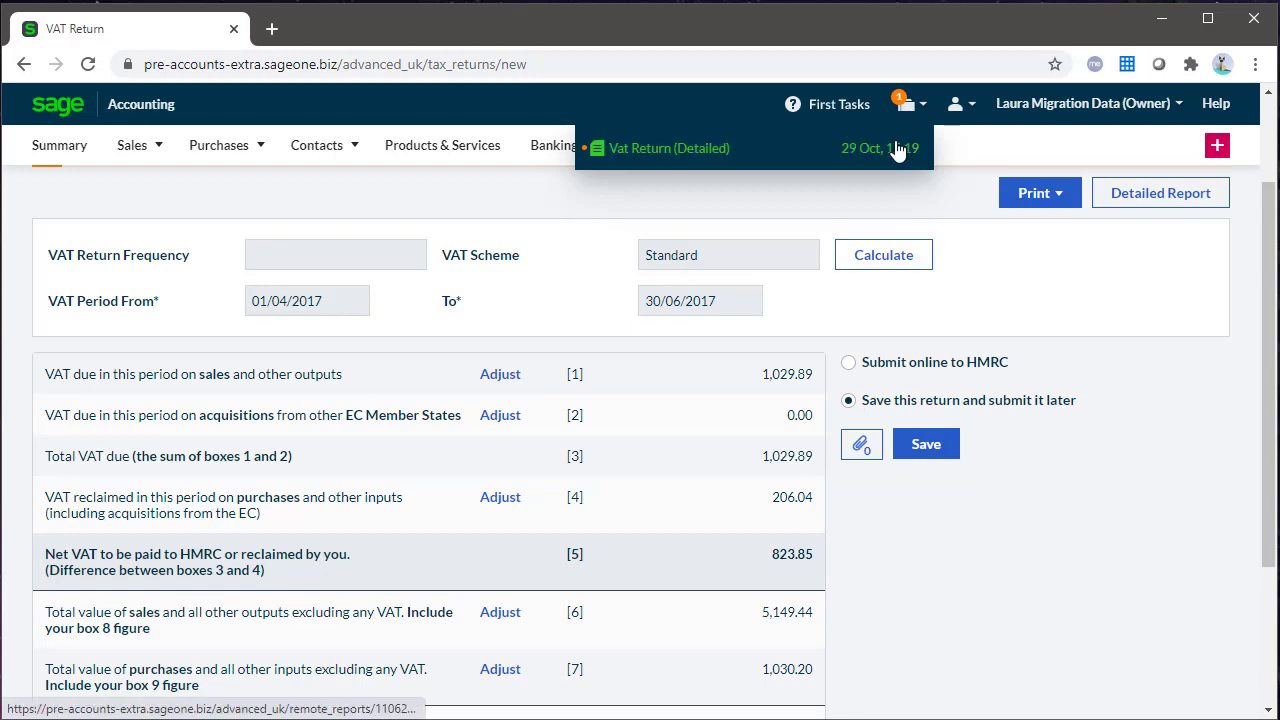
left_click(897, 149)
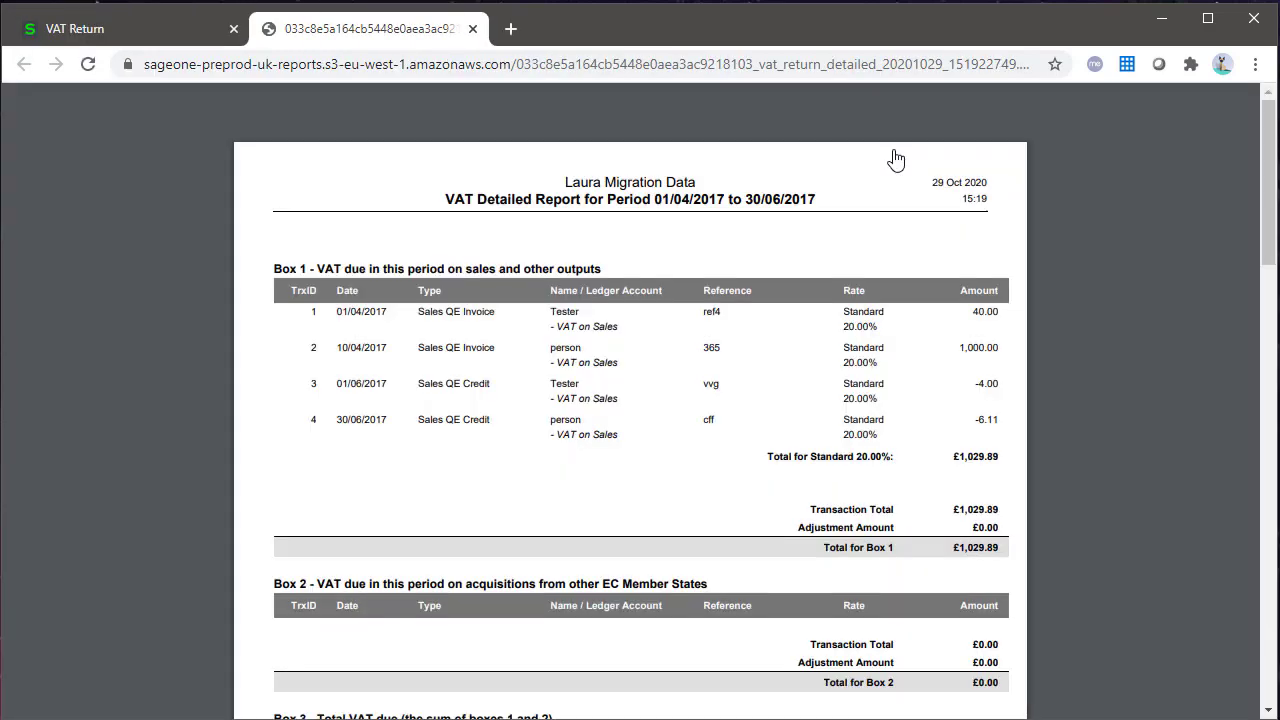
left_click(160, 30)
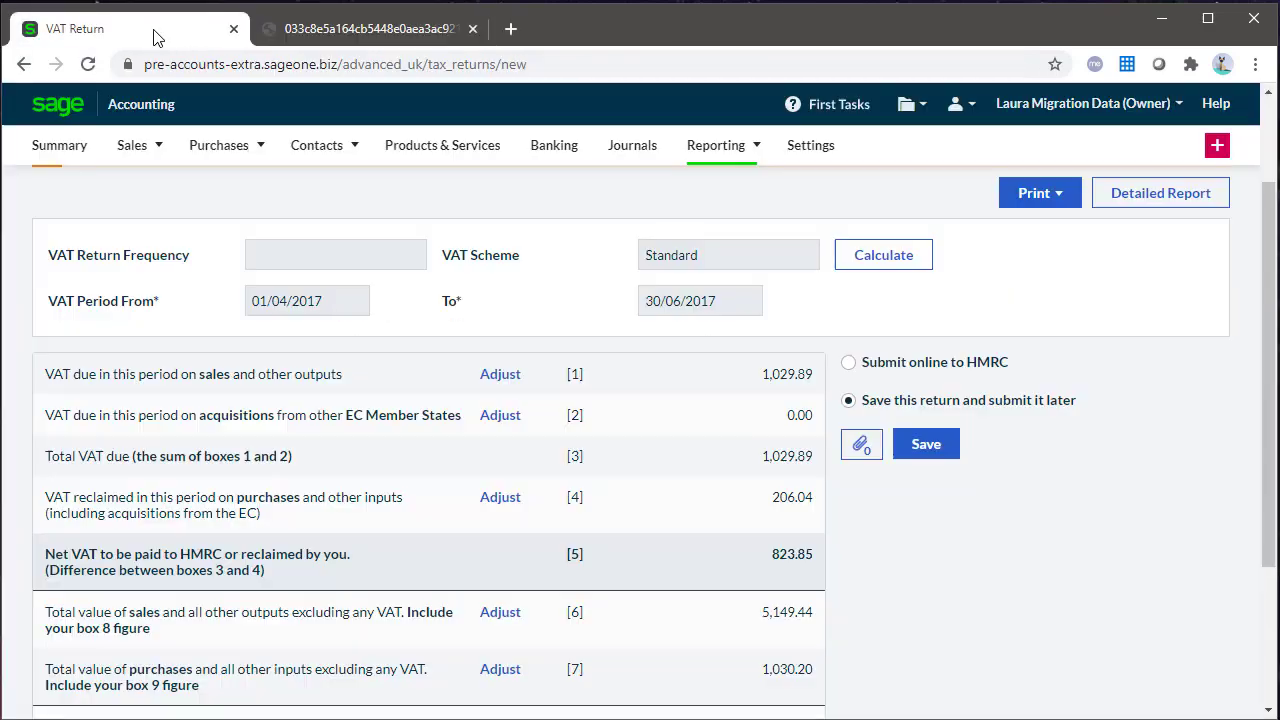
Print the VAT return's summary report and review the box-by-box breakdown in the detailed report
left_click(1036, 193)
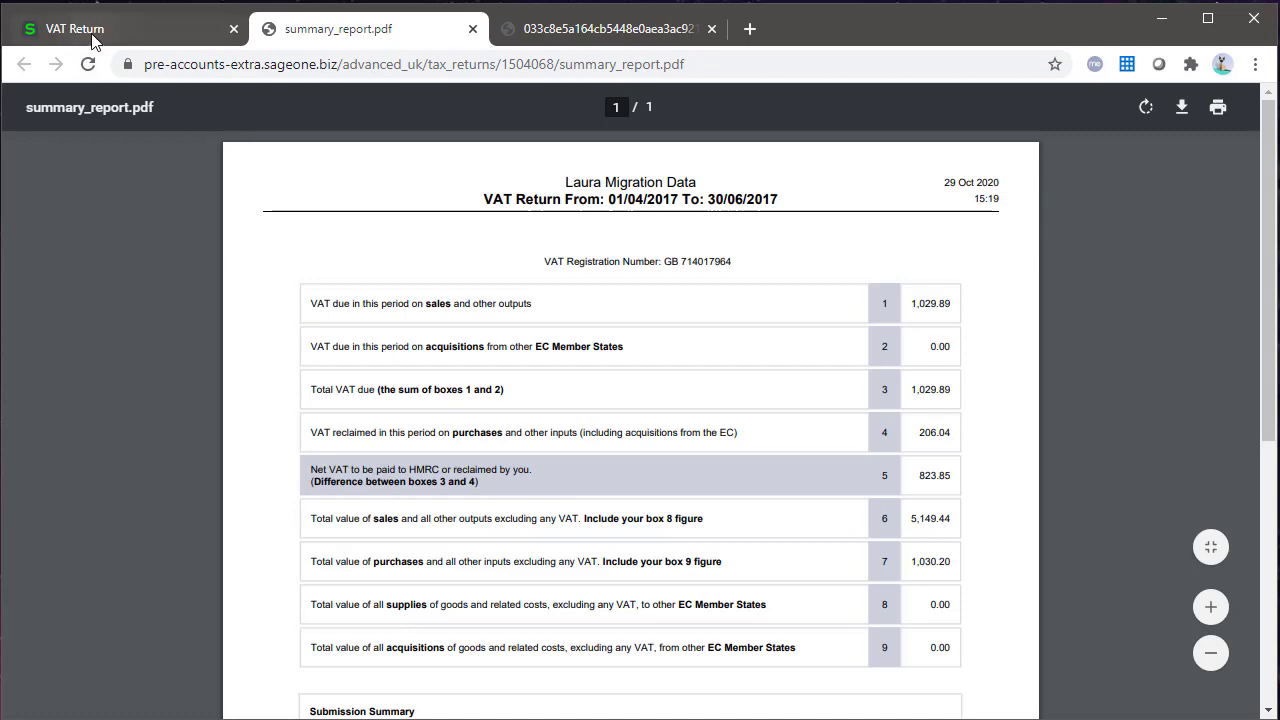
left_click(92, 32)
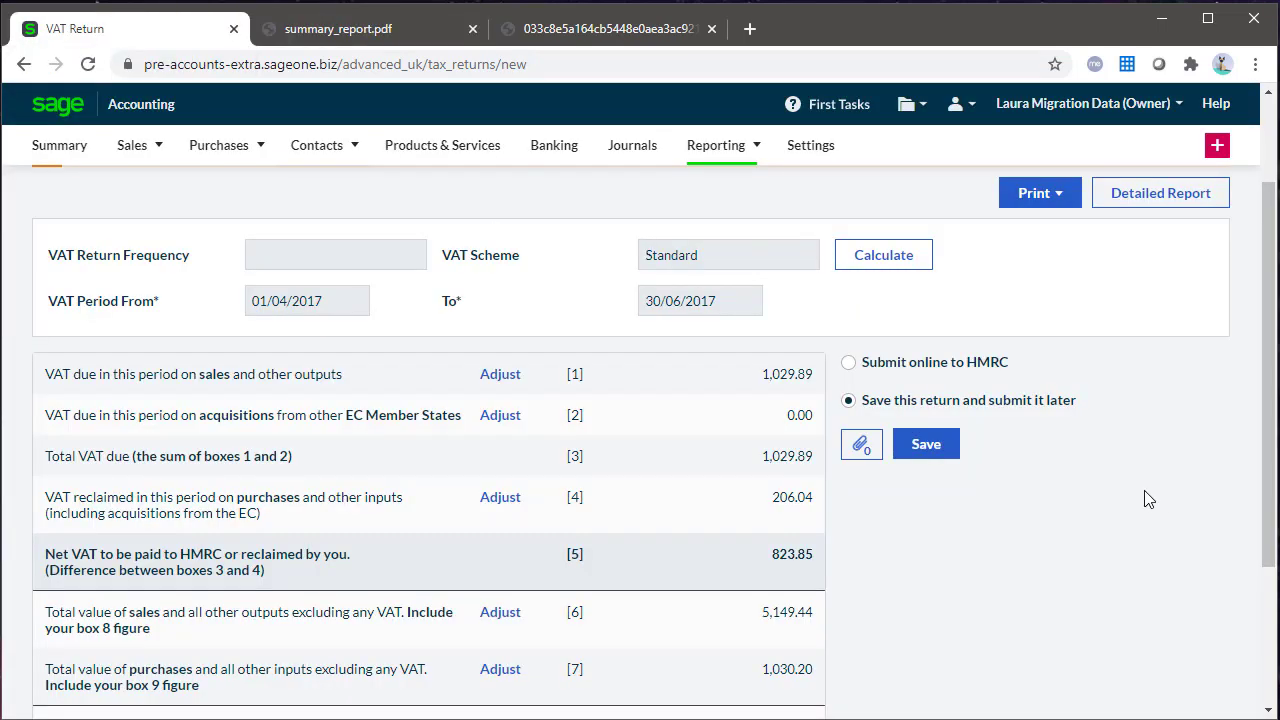
left_click(600, 30)
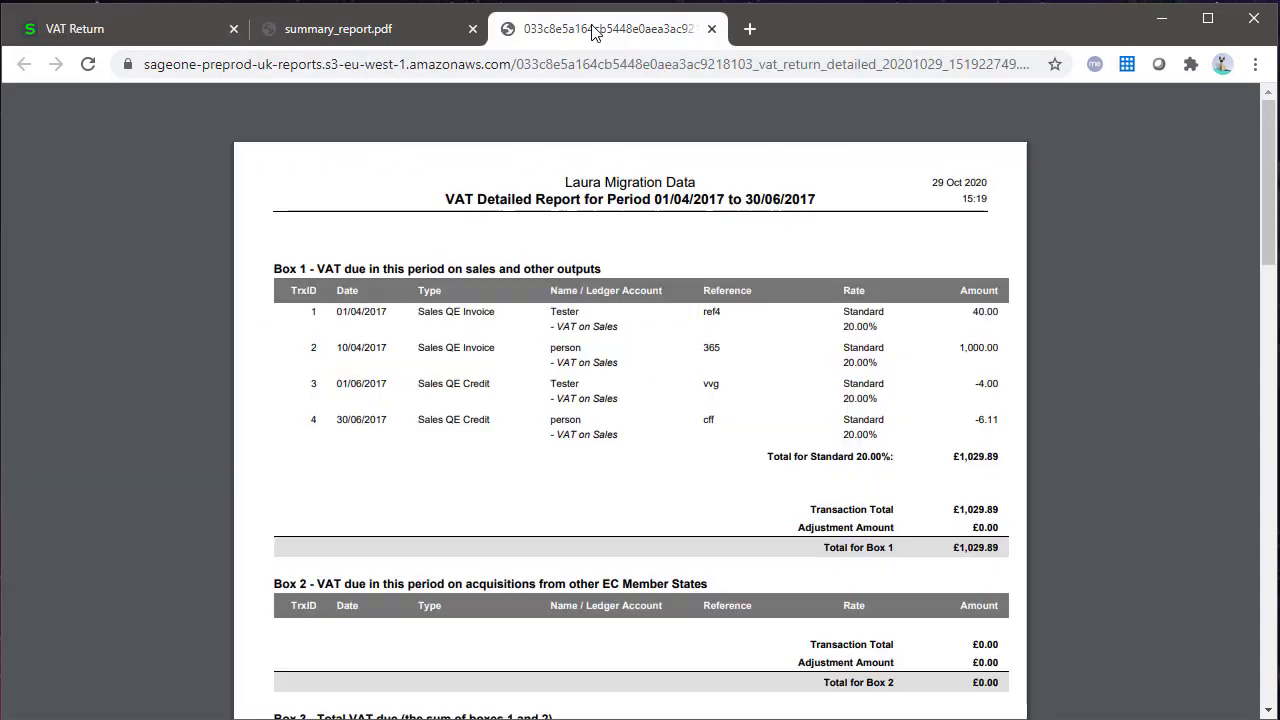
scroll(1263, 271, "down", 3)
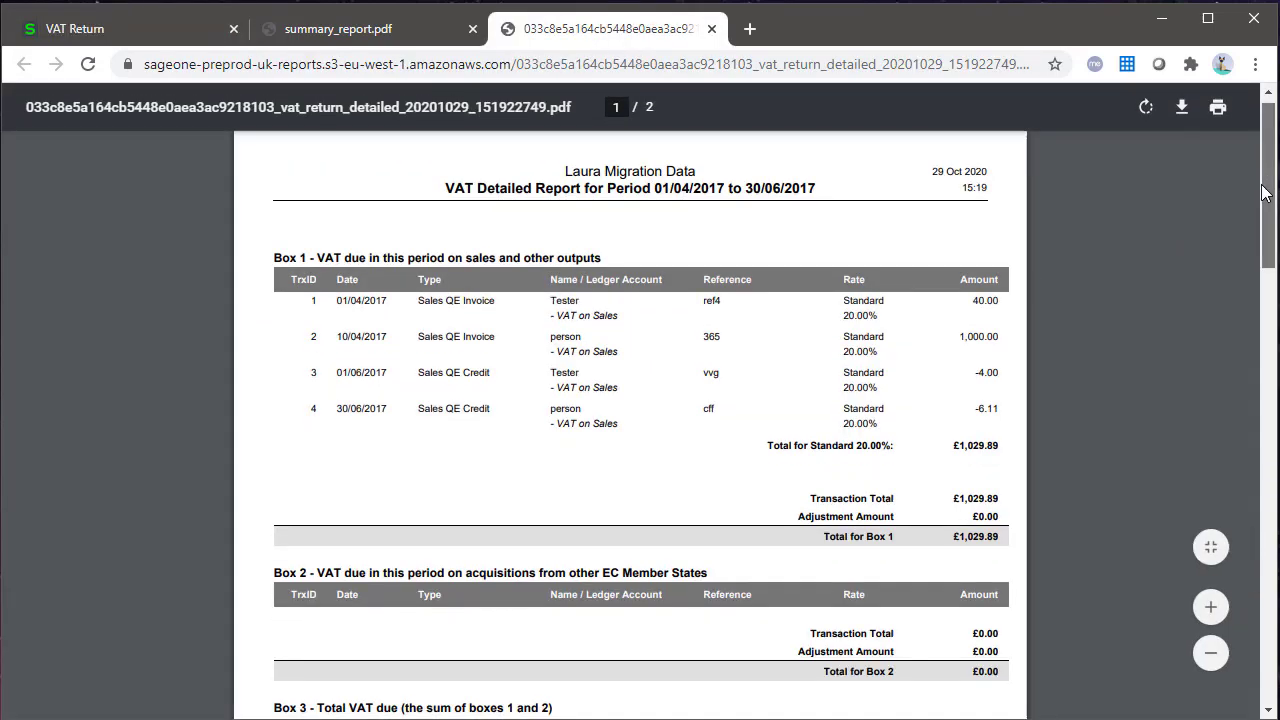
left_click_drag(1263, 271, 1263, 397)
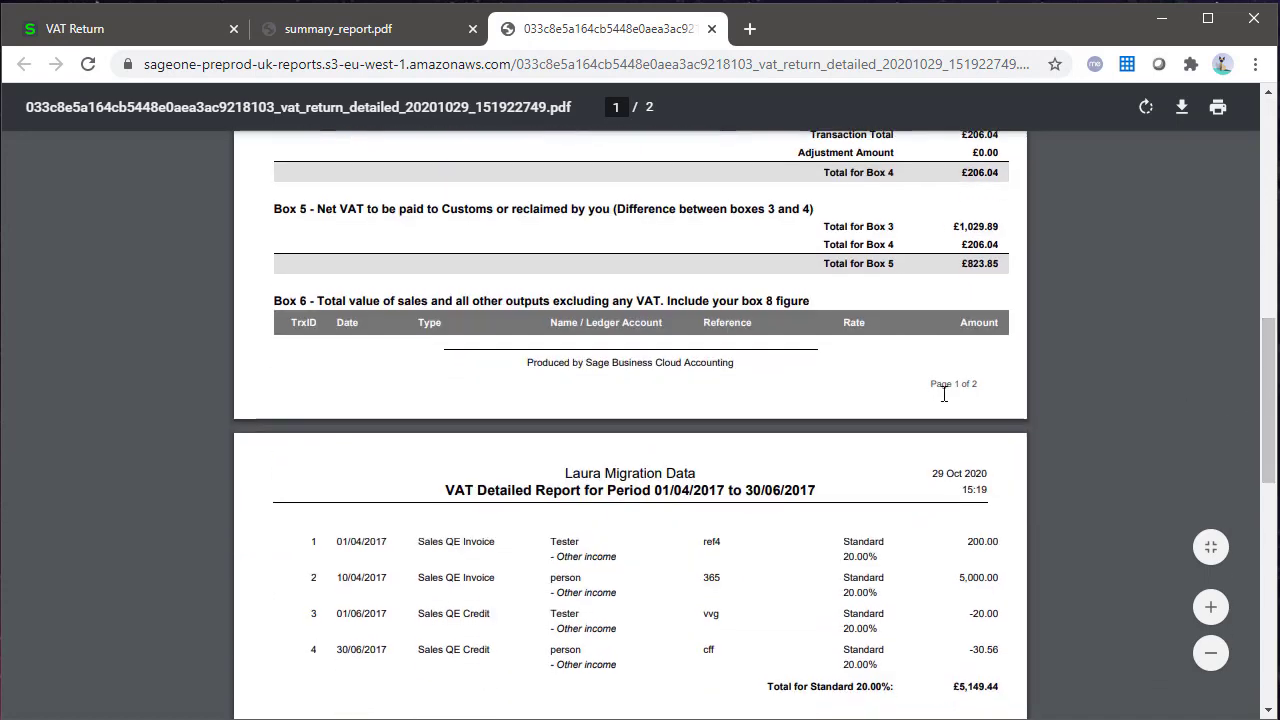
left_click(146, 40)
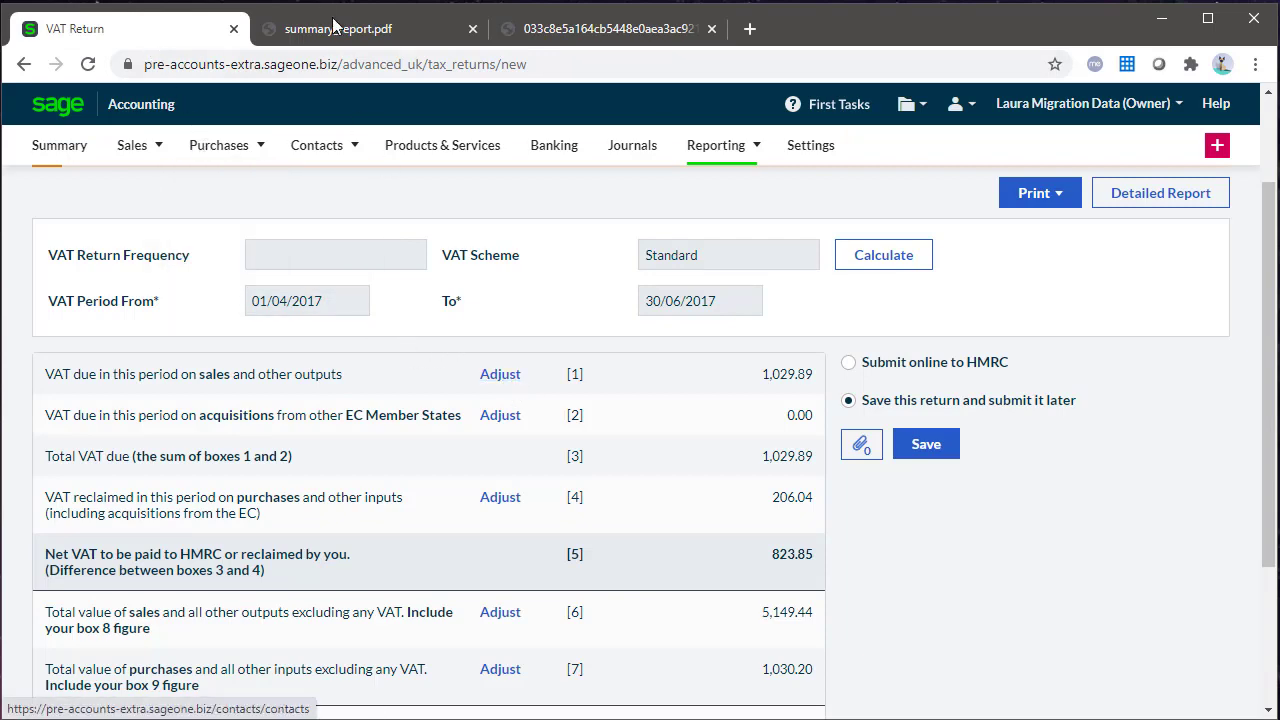
Adjust the Box 1 VAT due on sales by 0.89, giving "incorrect entry" as the reason
left_click(509, 378)
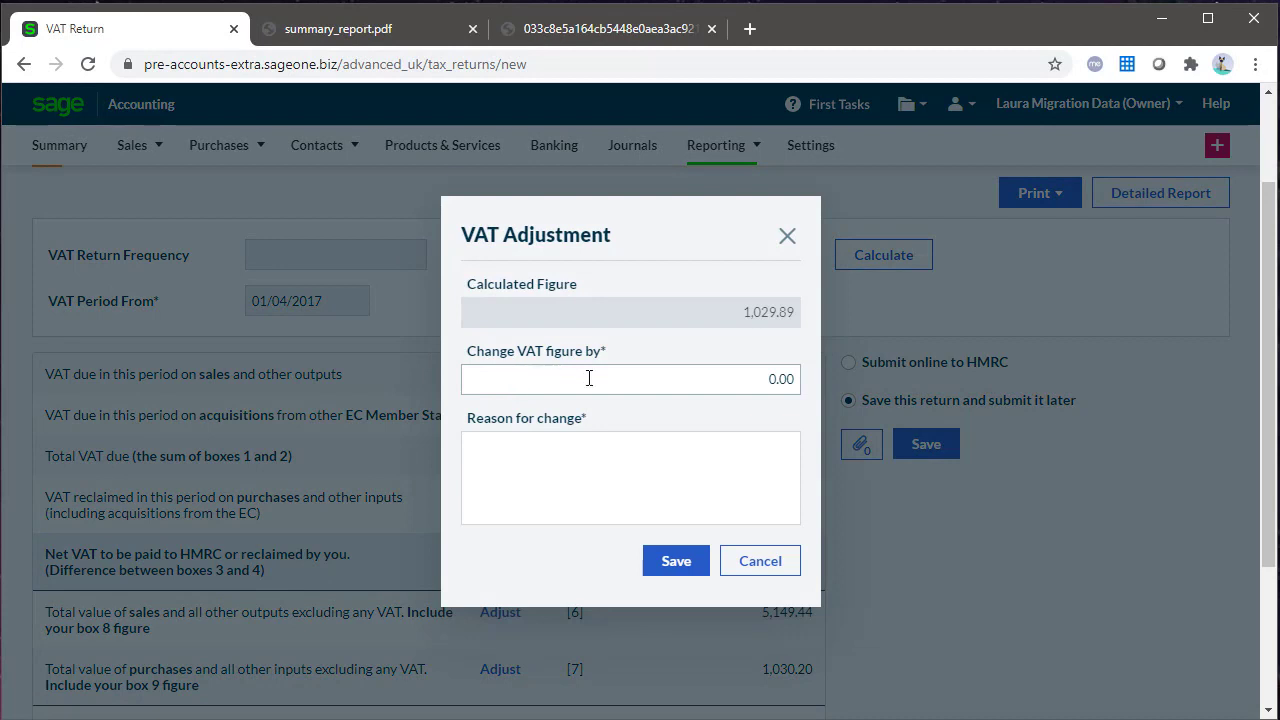
double_click(716, 375)
type(".89")
left_click(589, 511)
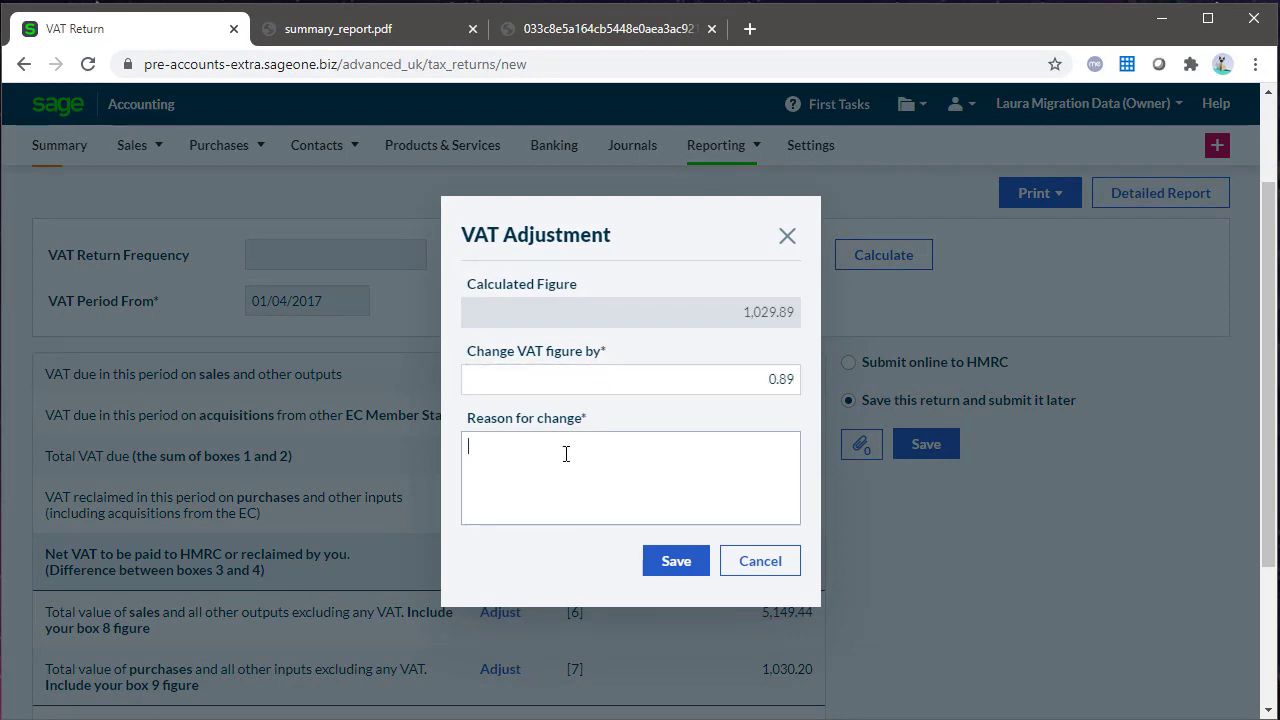
type("incorrect entry")
left_click(665, 561)
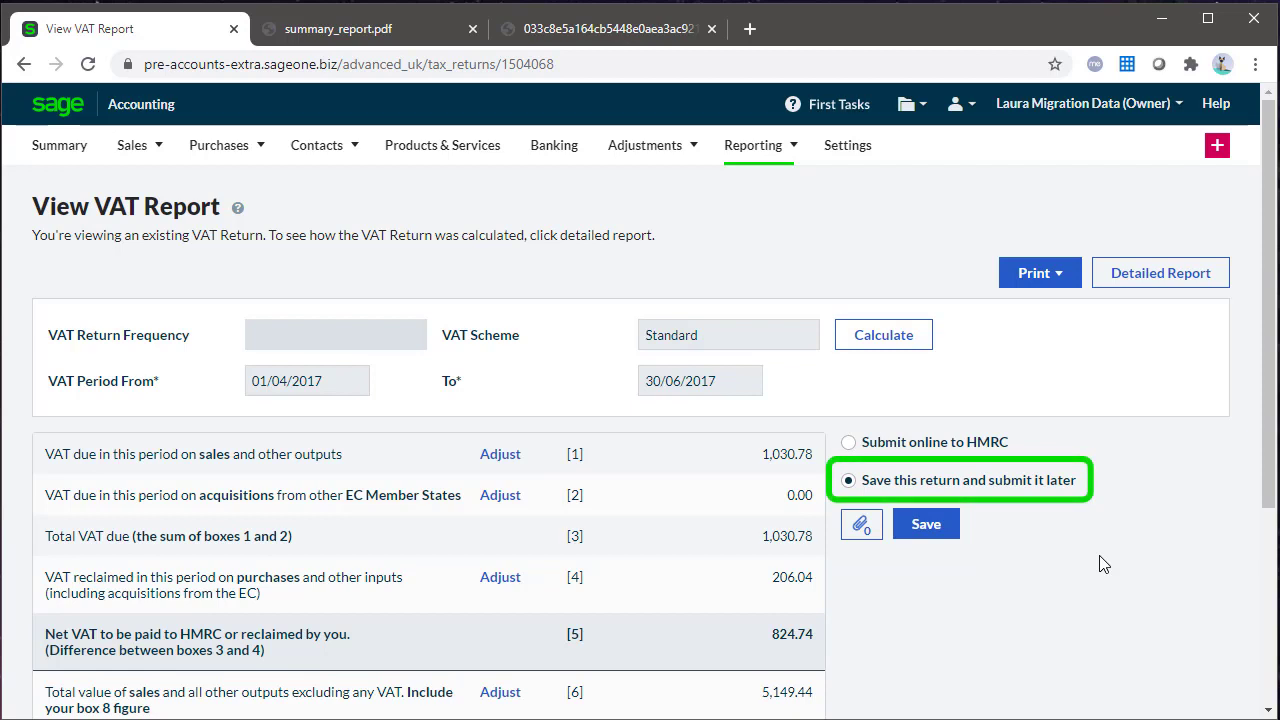
Save the VAT return for submitting at another time and delete that draft from the VAT Return List
left_click(926, 524)
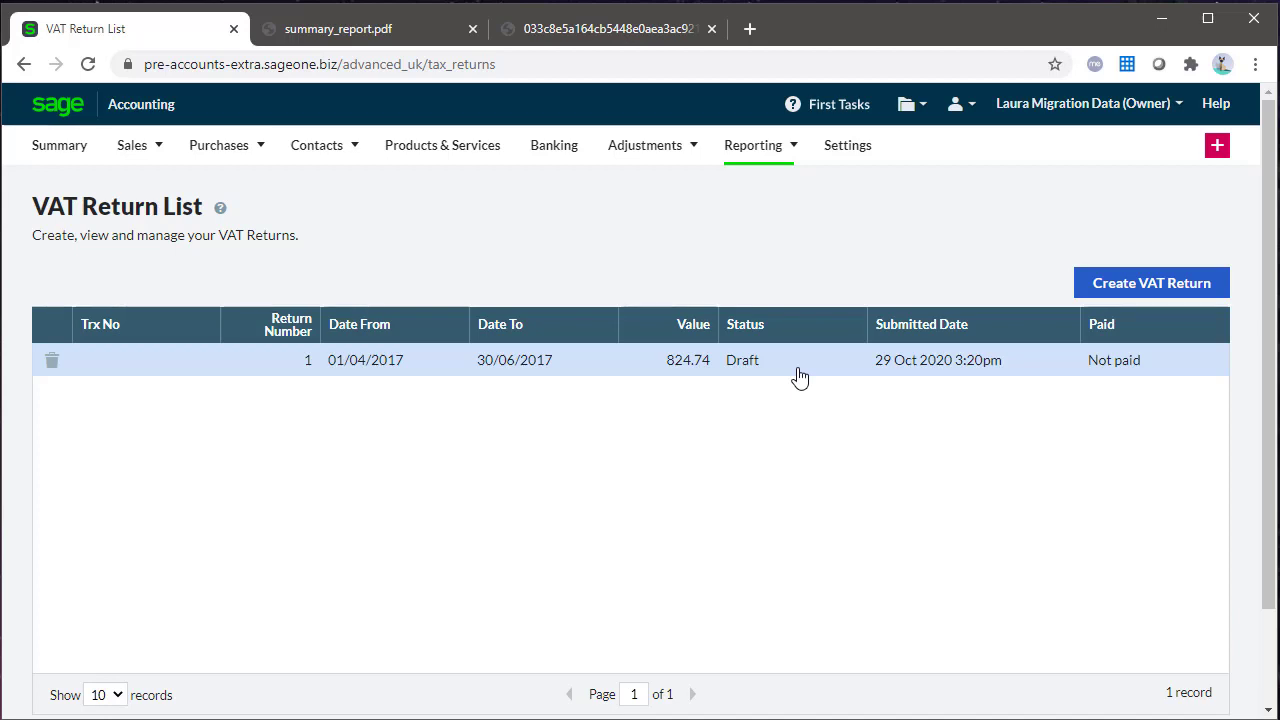
left_click(52, 366)
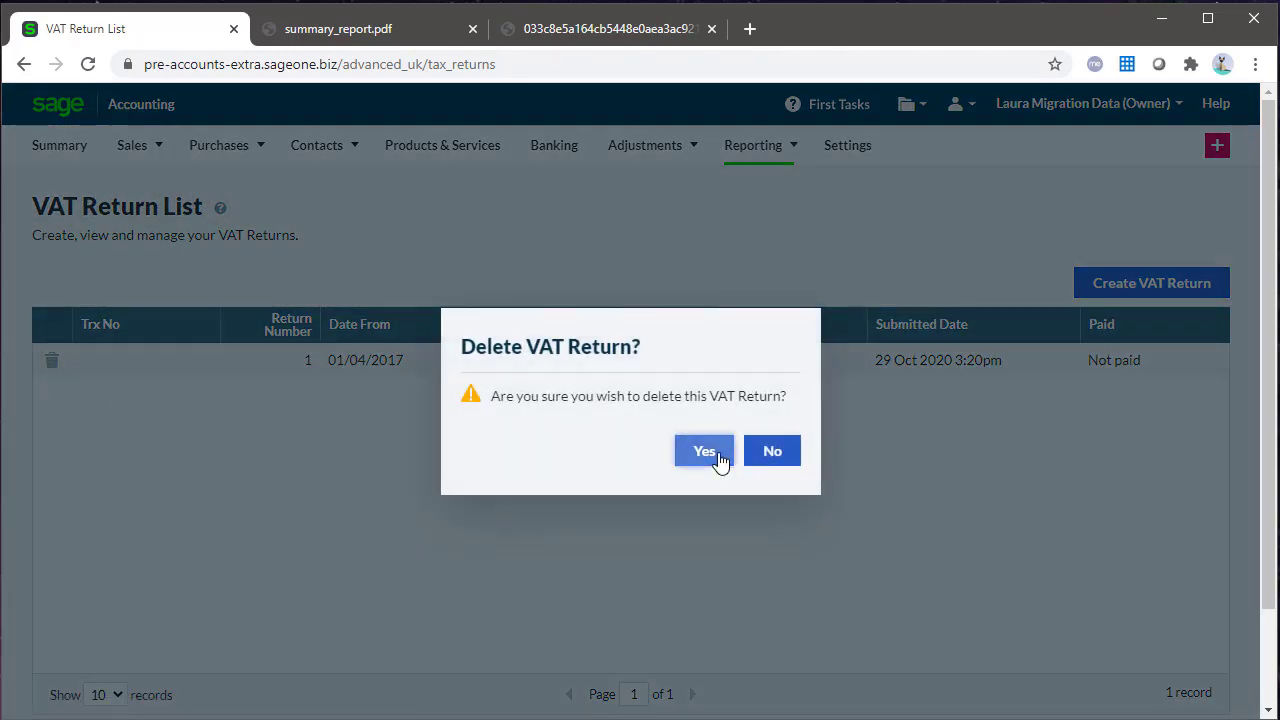
left_click(704, 451)
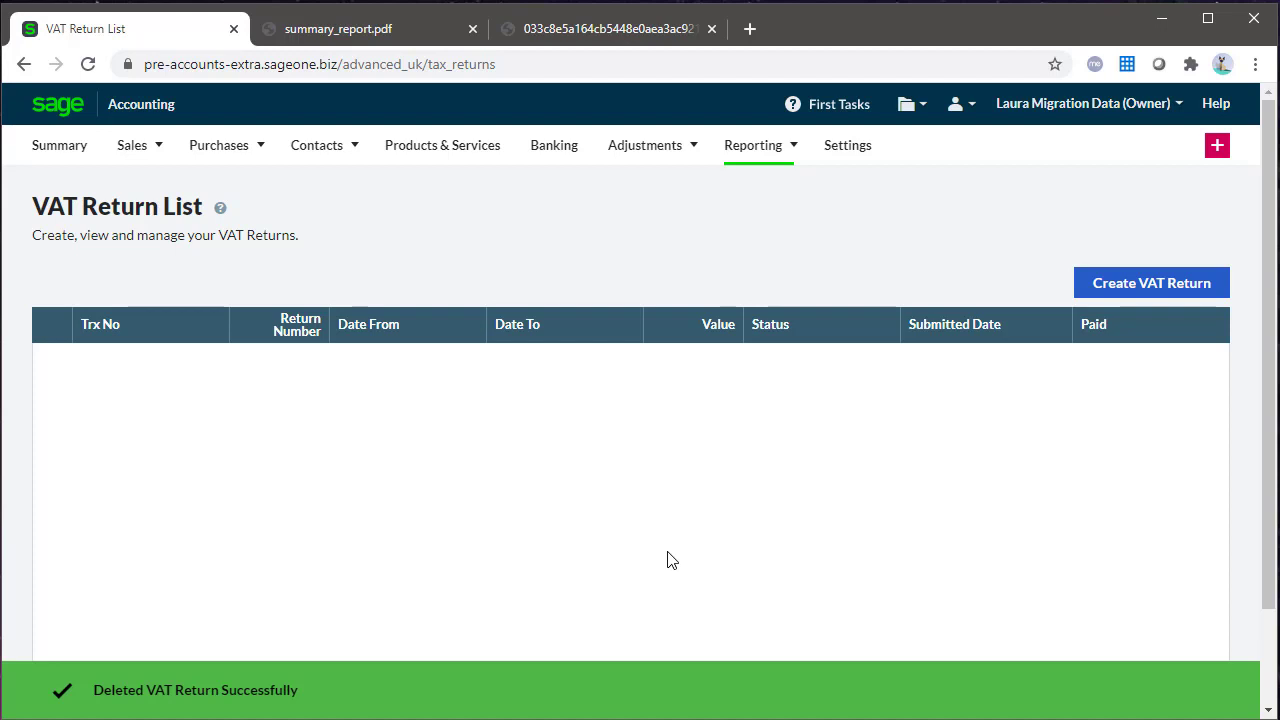
Create a fresh VAT return and calculate its figures
left_click(1135, 294)
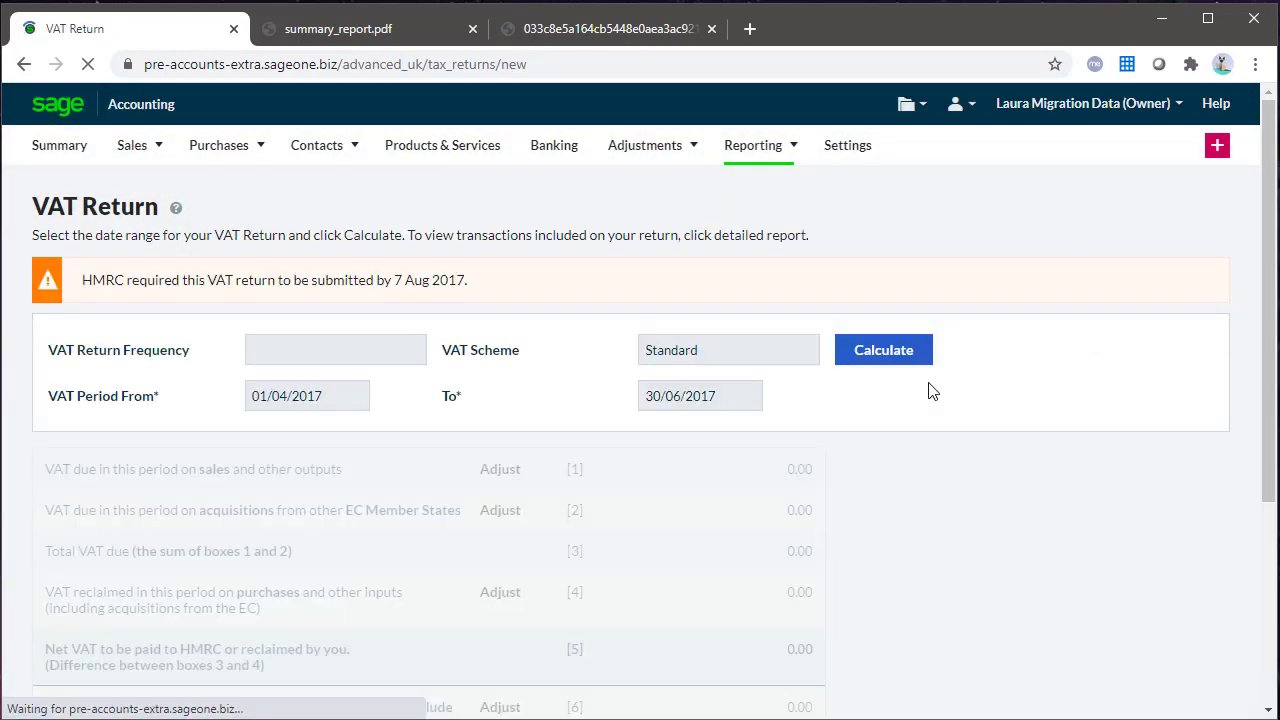
left_click(917, 357)
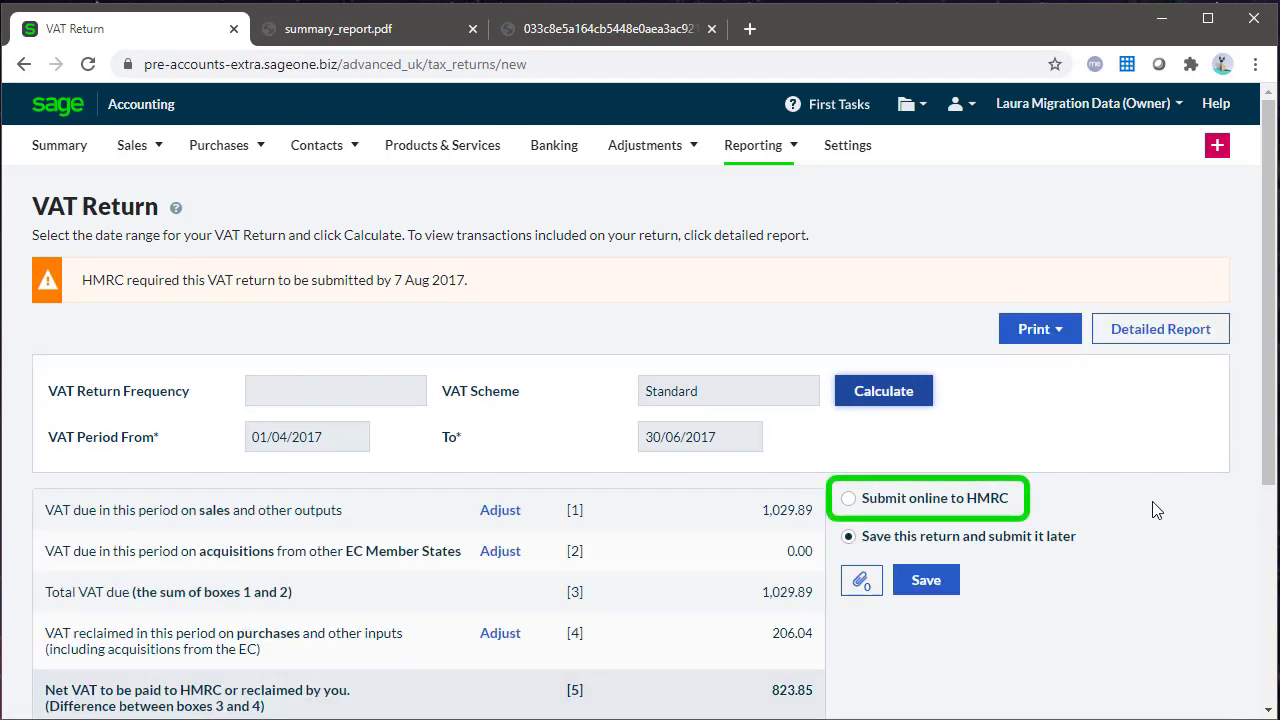
Finalise the VAT return, submit it online to HMRC, and refresh the VAT Return List to check its status
left_click(1008, 496)
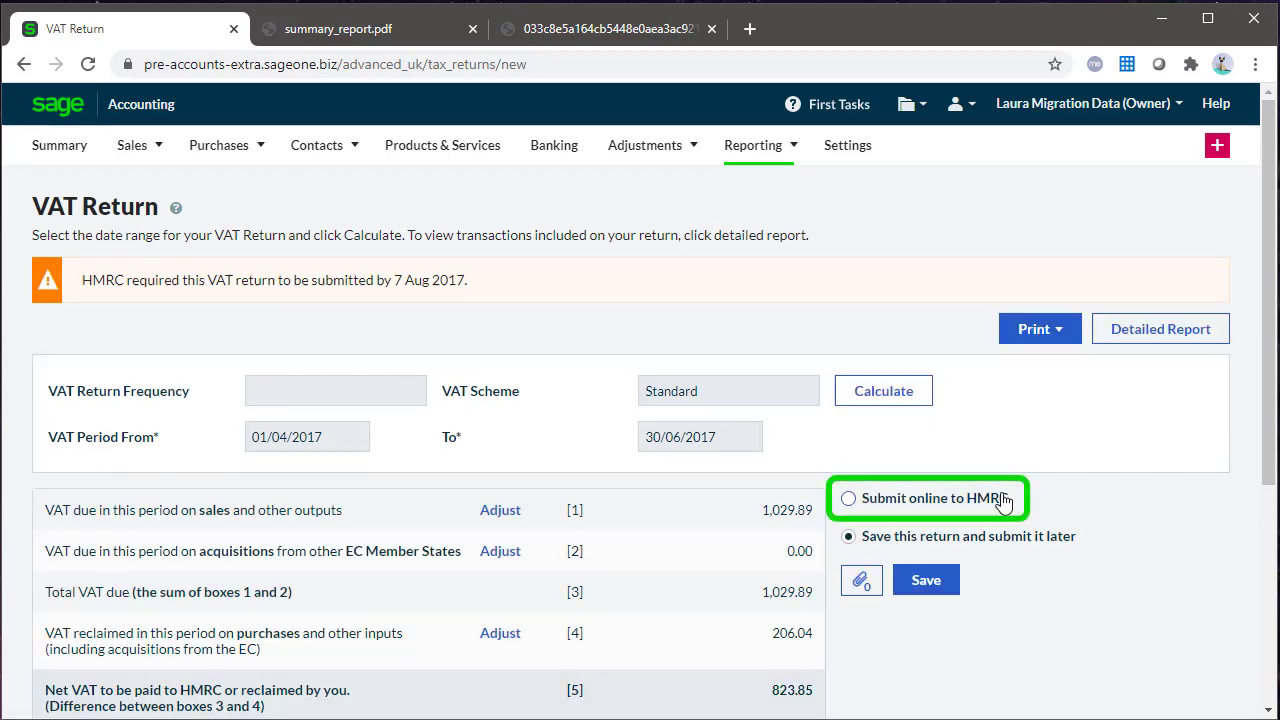
left_click(934, 588)
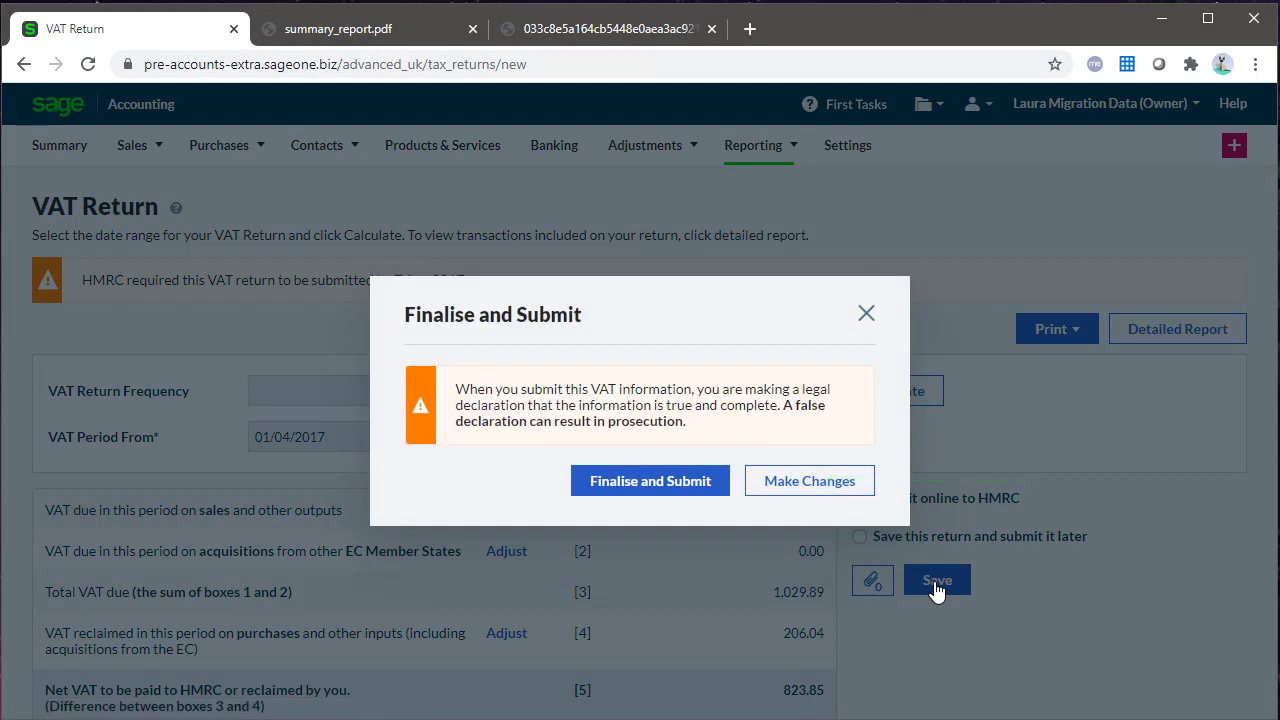
left_click(698, 490)
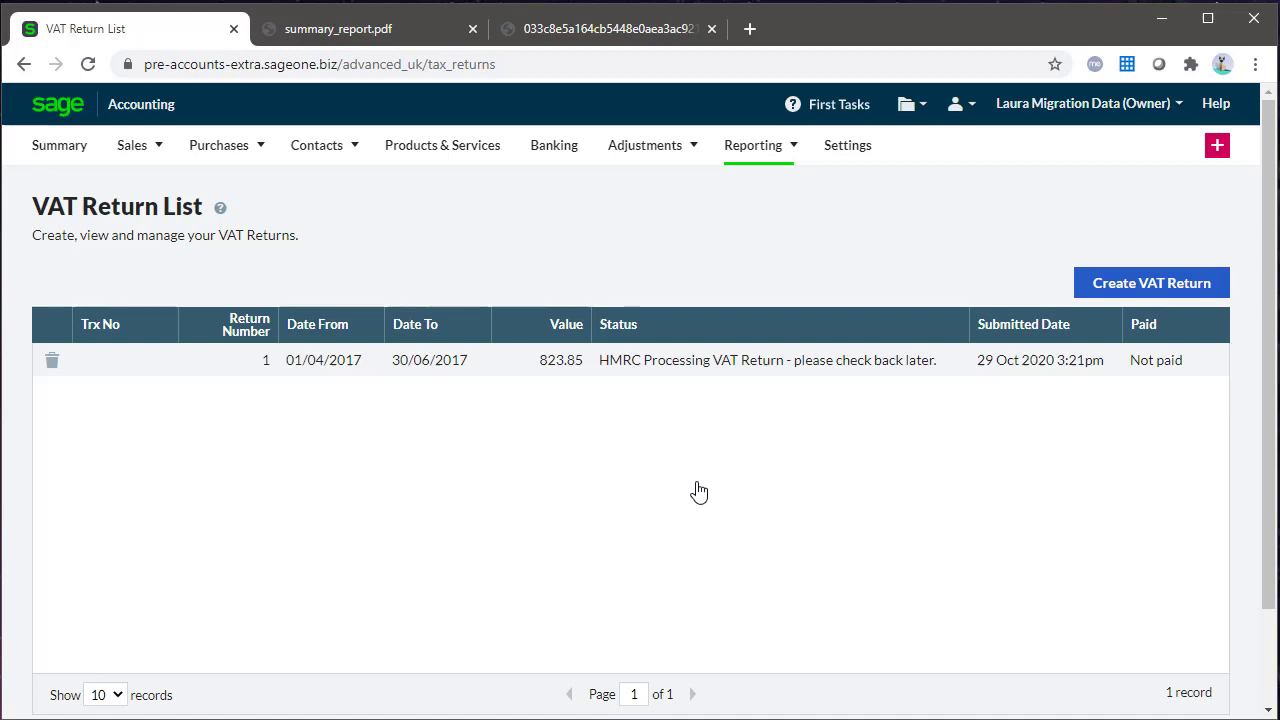
left_click(89, 65)
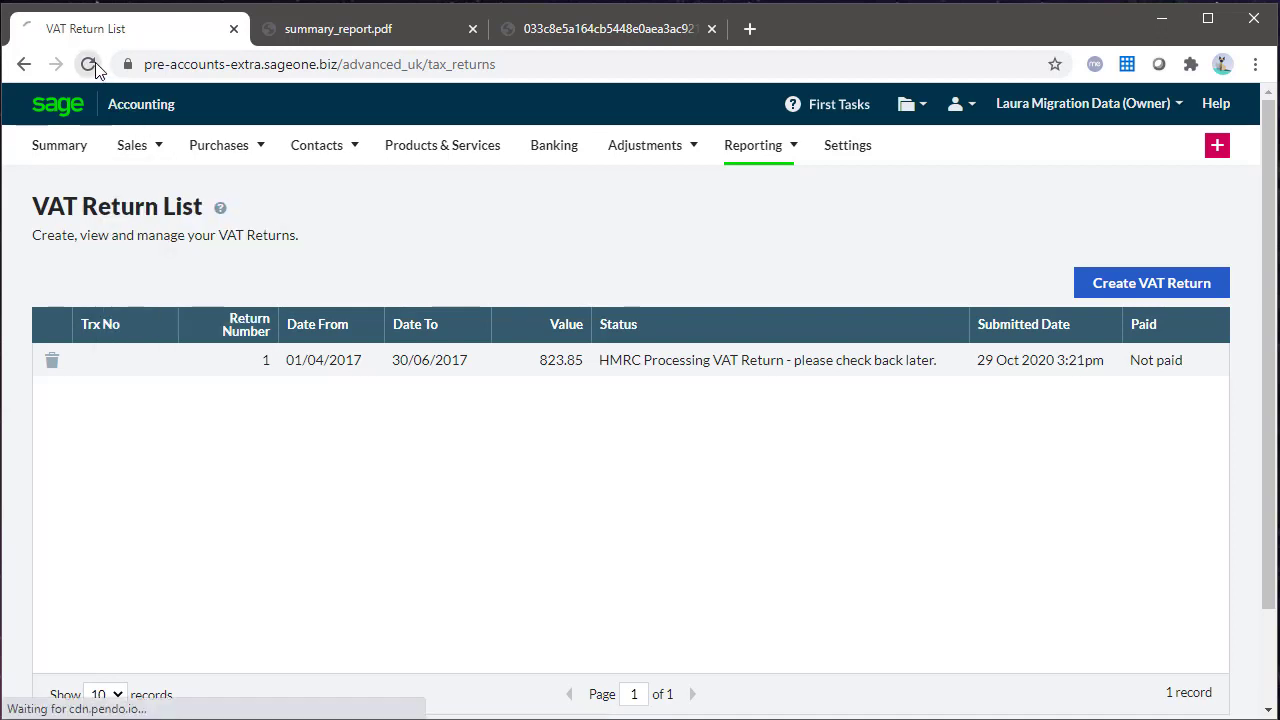